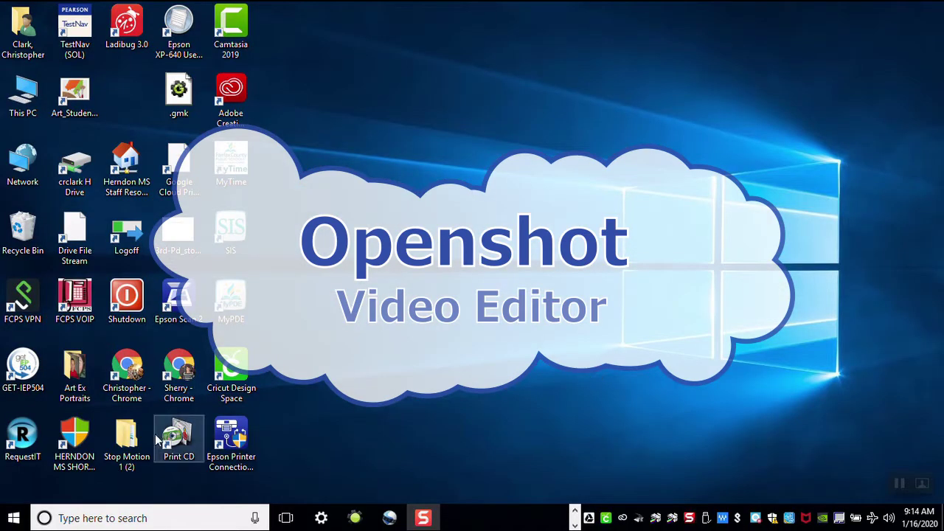
Launch OpenShot Video Editor from the My Applications folder in the Start menu.
click(13, 521)
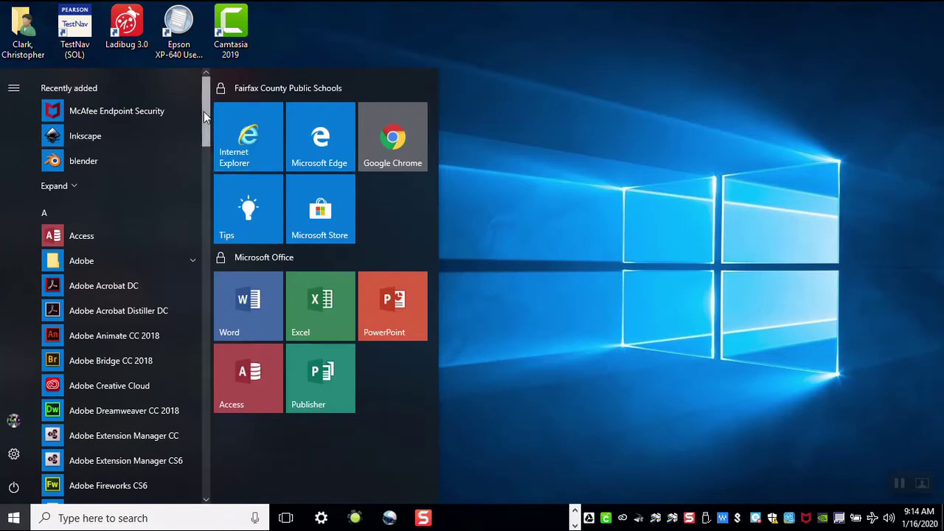
drag(204, 111, 199, 330)
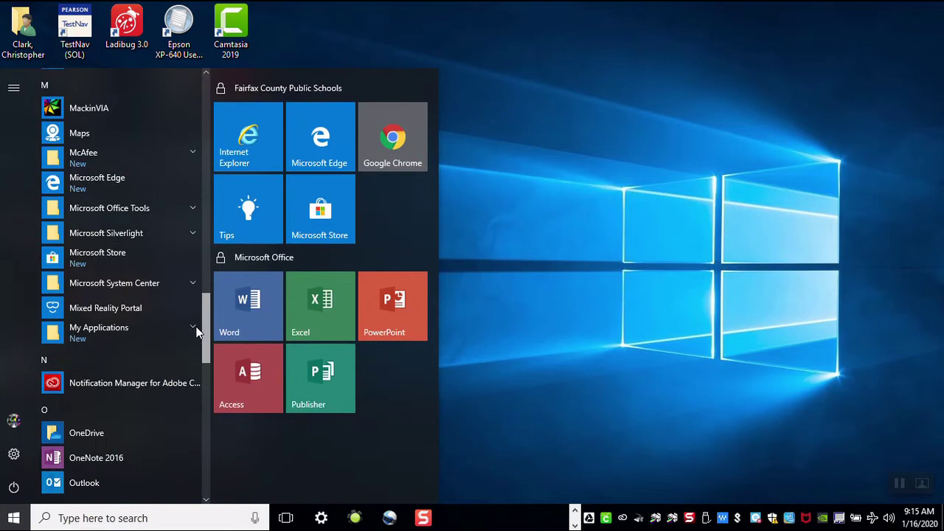
click(115, 331)
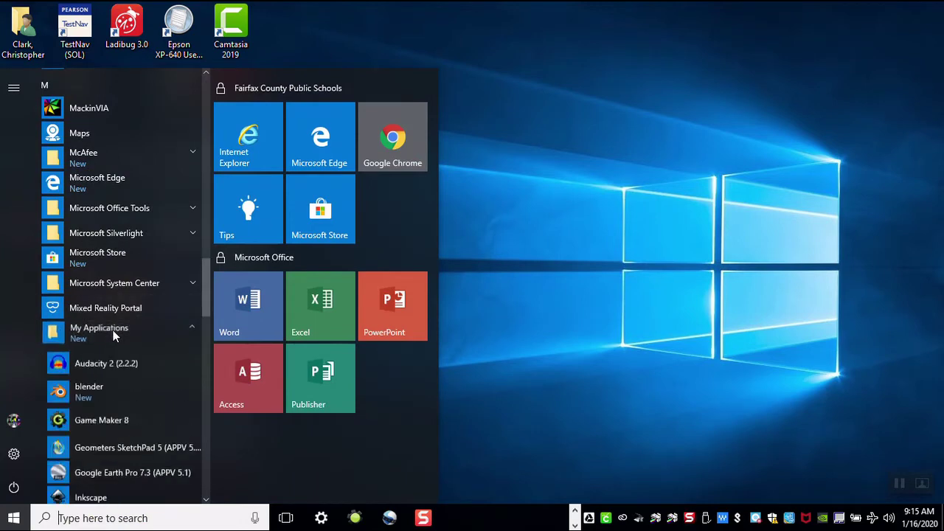
drag(209, 291, 201, 332)
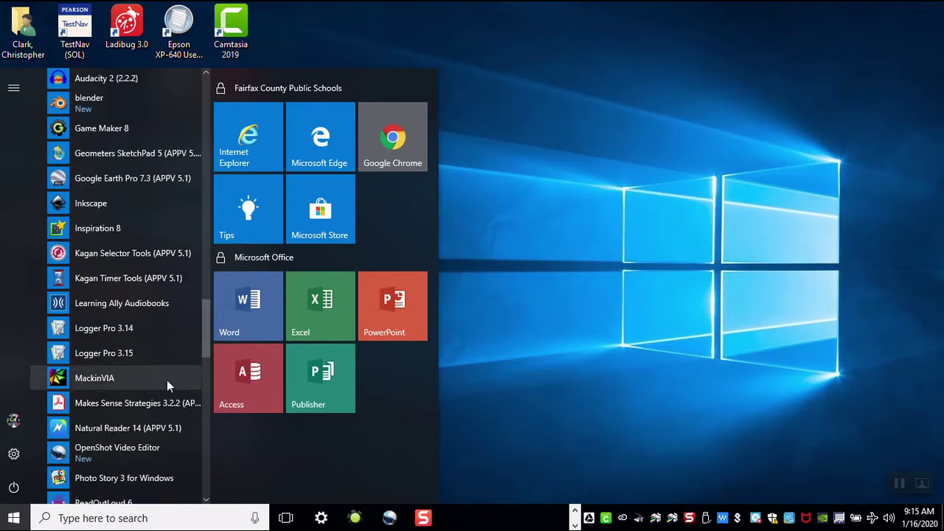
click(138, 452)
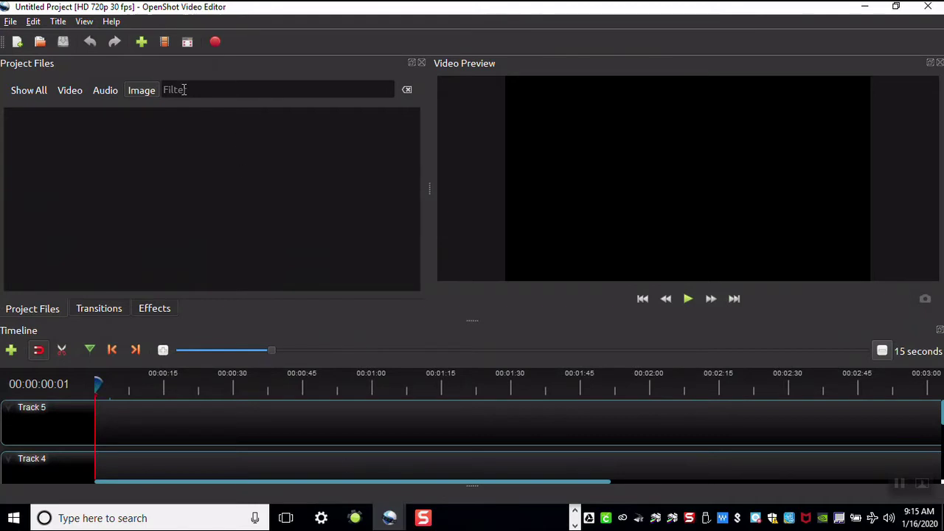
Open the Import Files dialog from the OpenShot toolbar.
click(140, 47)
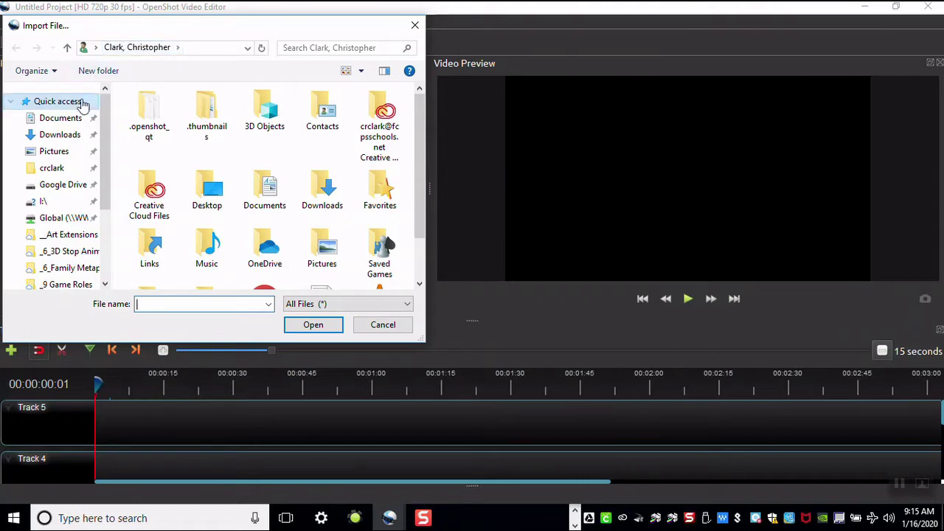
scroll(101, 143, down, 1)
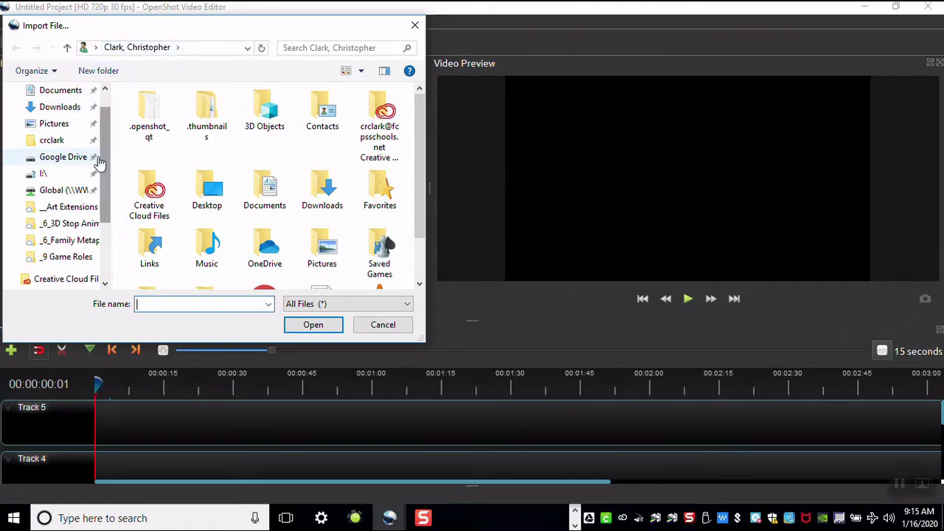
Select every file in _6_3D Stop Animation > Stop Motion and import them.
click(83, 225)
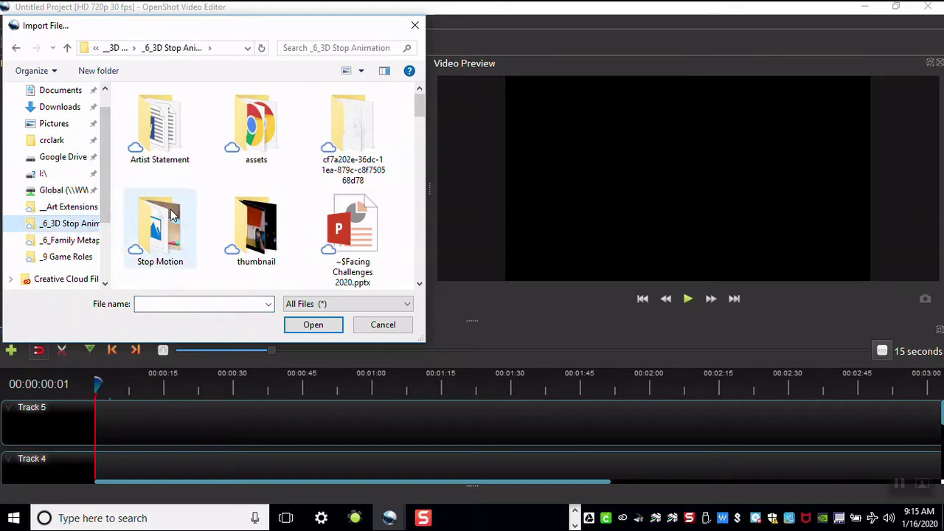
double_click(171, 214)
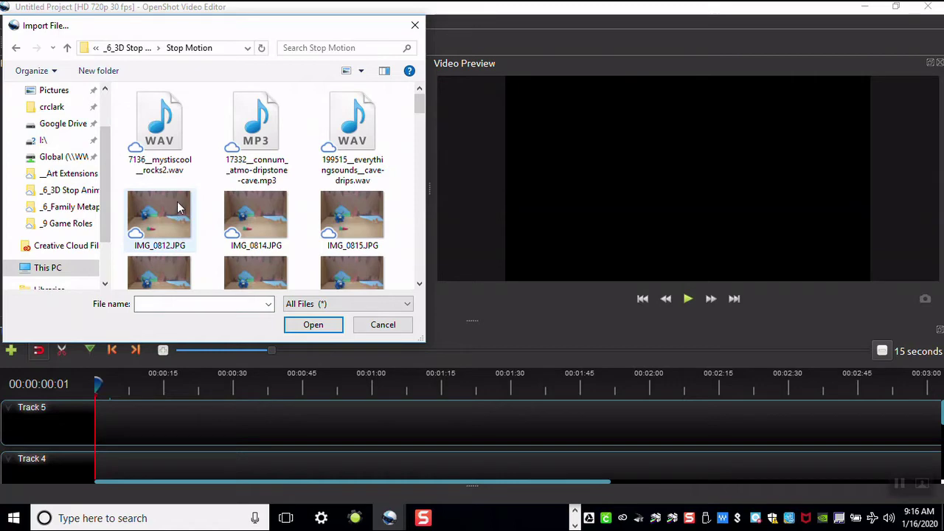
click(180, 208)
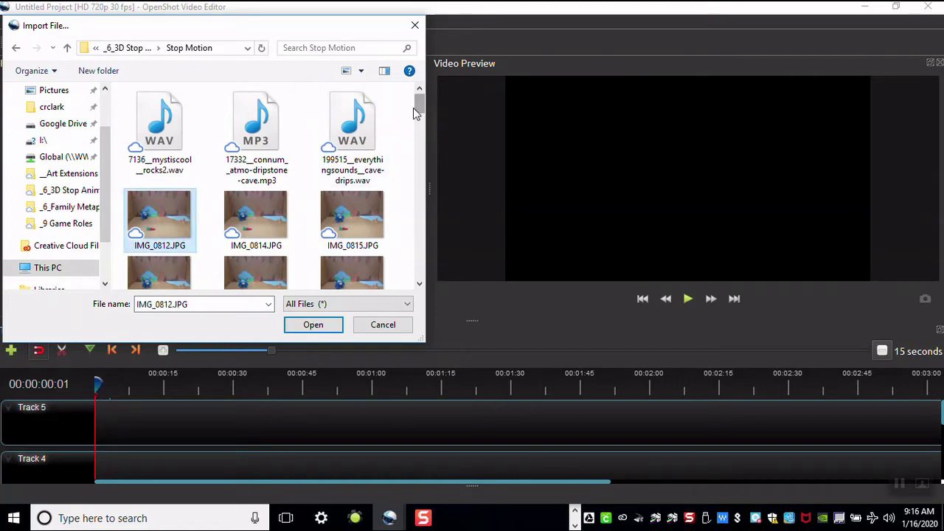
drag(414, 108, 419, 264)
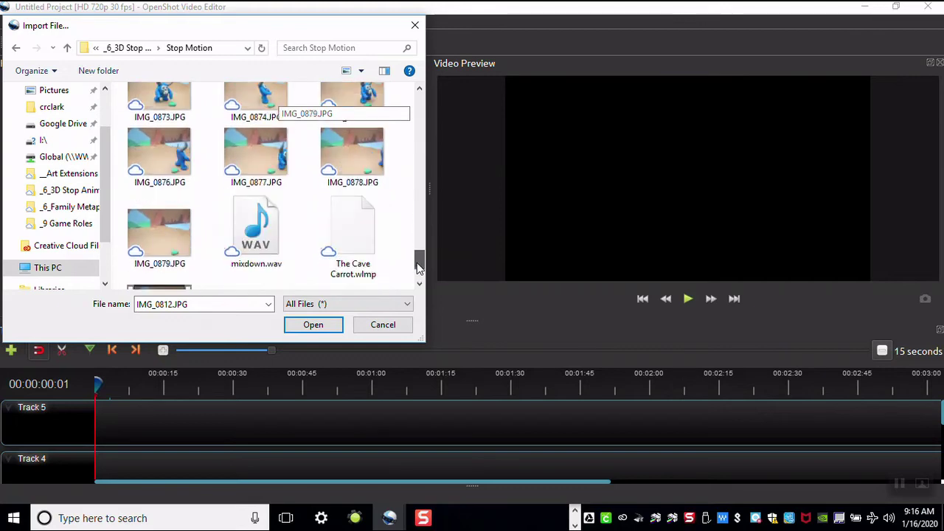
shift+click(184, 205)
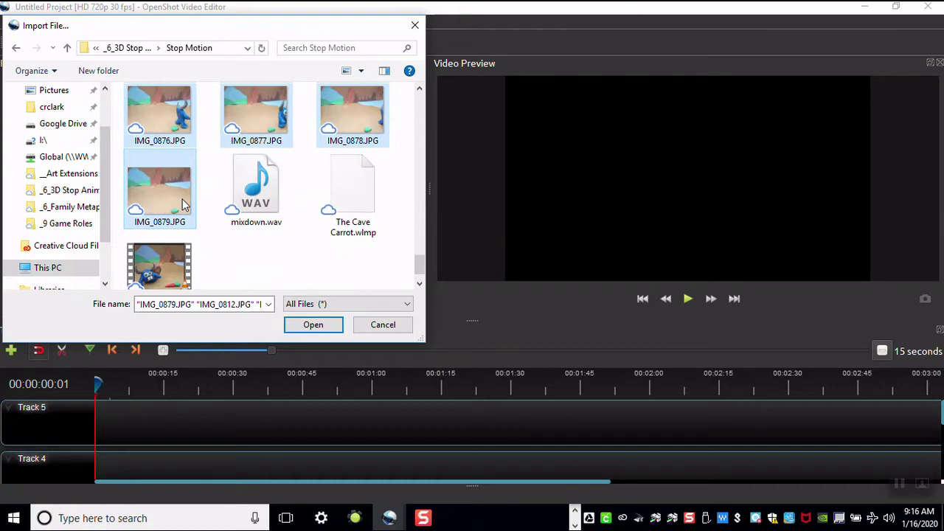
key(ctrl+a)
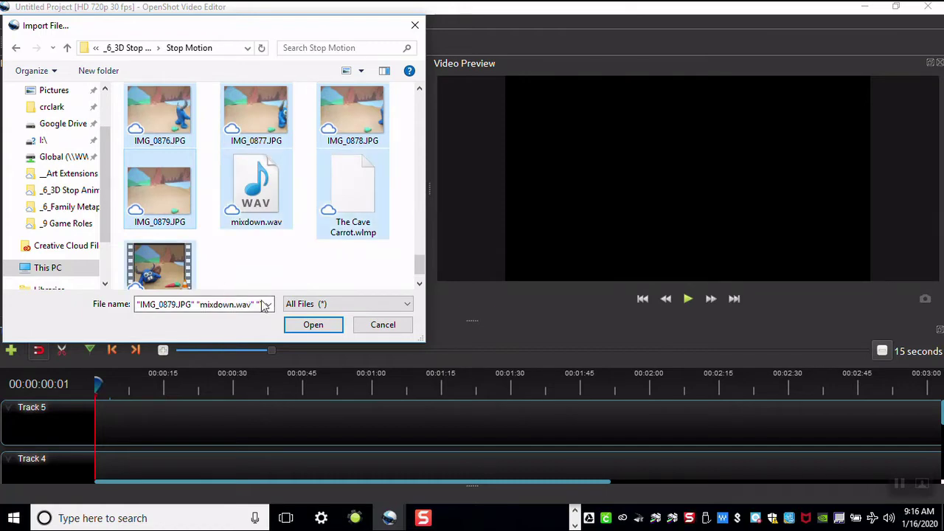
click(311, 329)
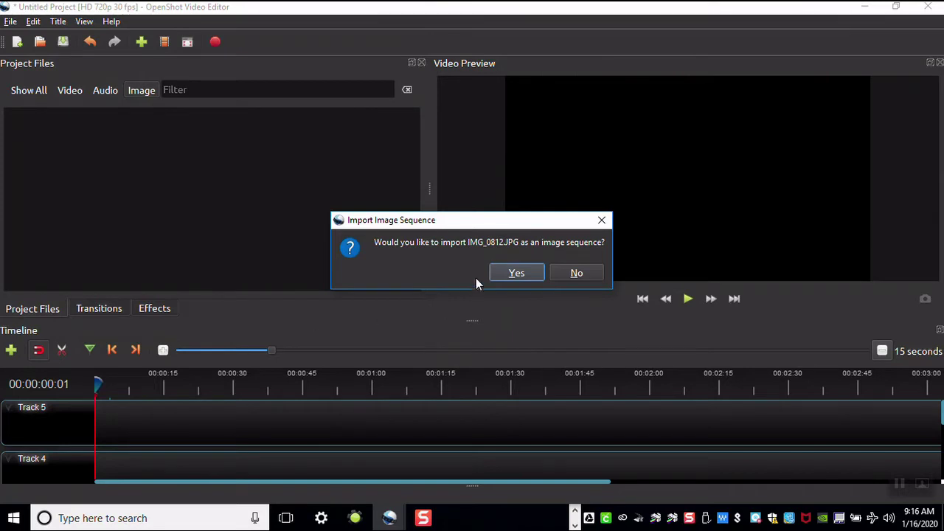
Accept the image-sequence prompt for IMG_0812.JPG and dismiss the invalid-file error.
click(508, 271)
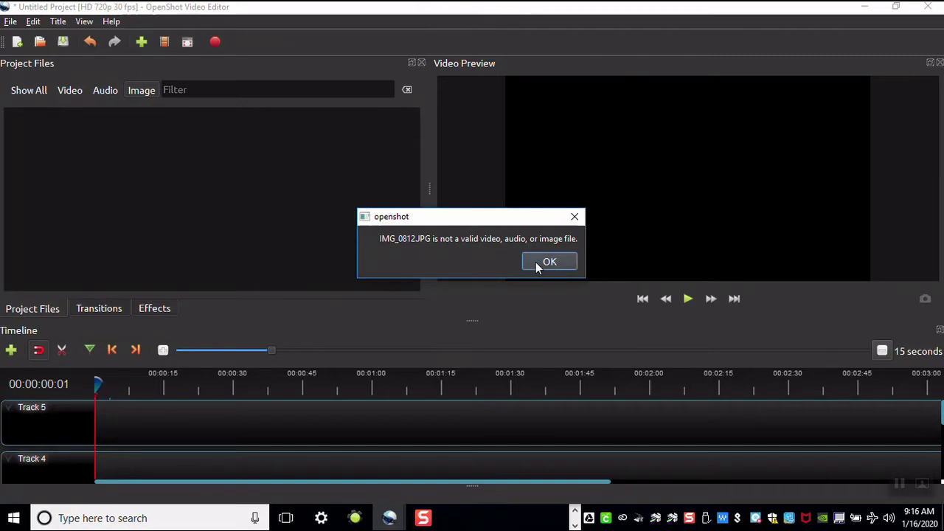
click(536, 263)
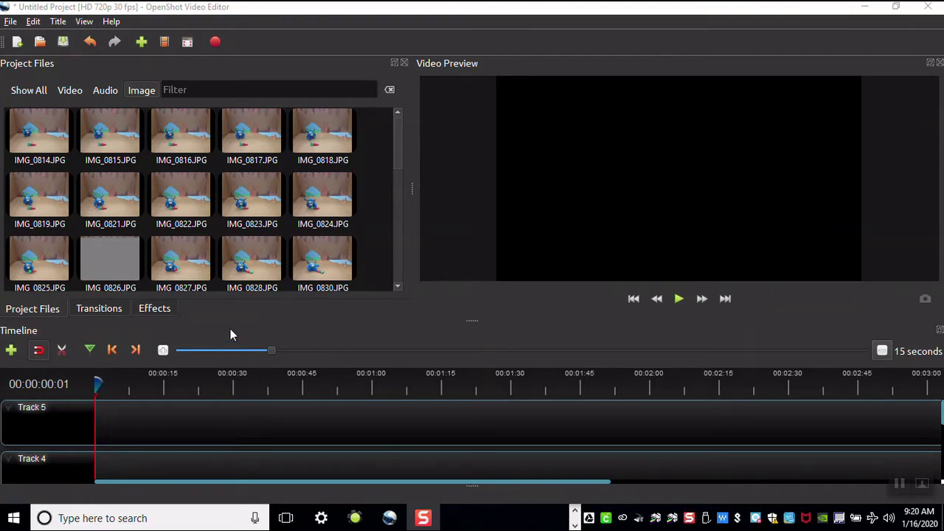
Remove the blank IMG_0826 frame from Project Files and select all remaining images.
right_click(116, 262)
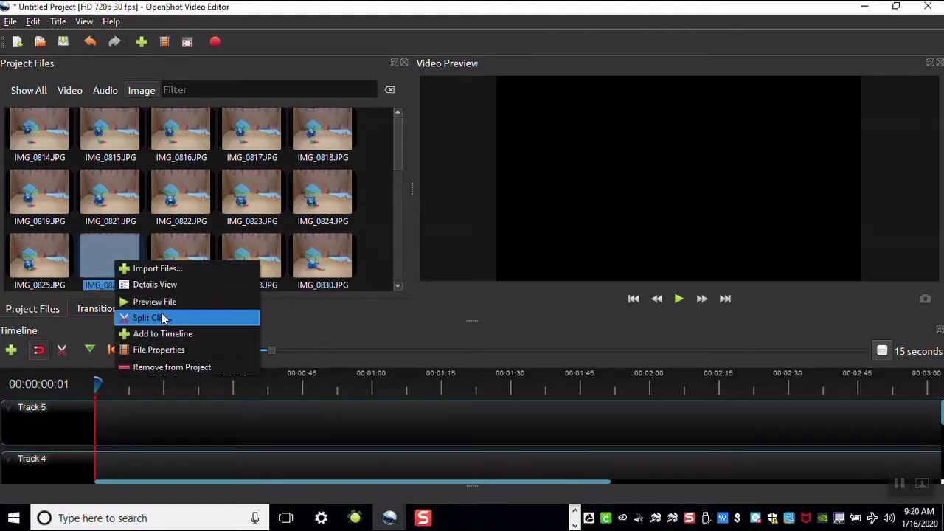
click(166, 369)
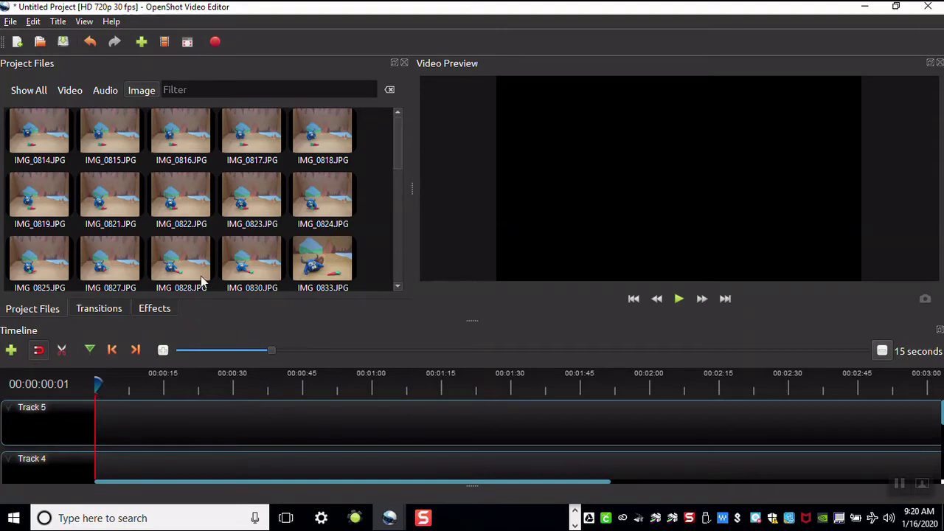
click(247, 189)
key(ctrl+a)
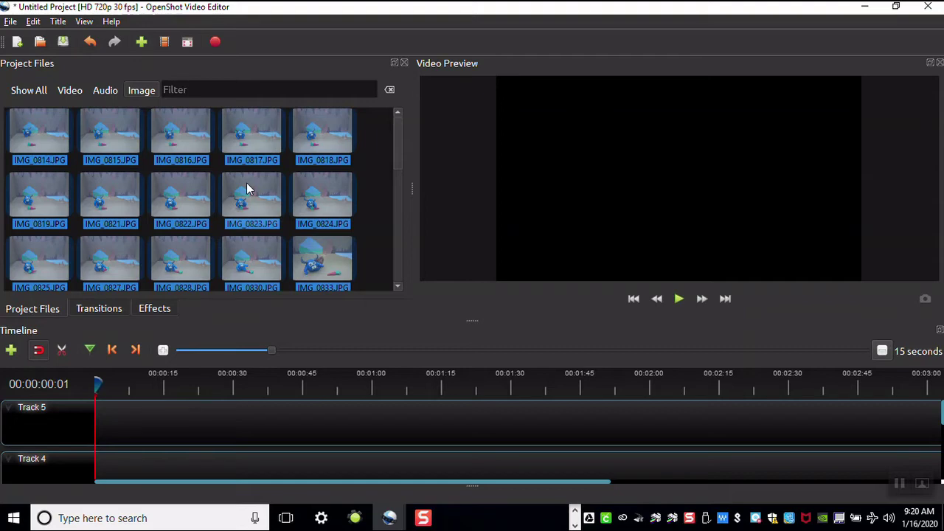
Add all selected images to Track 5 from time 0 with an image length of 0.1 seconds.
right_click(248, 186)
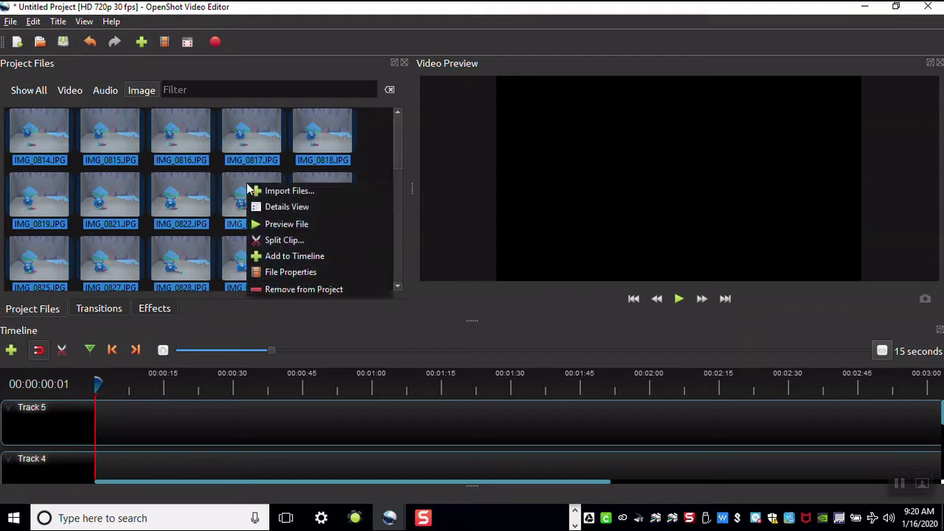
click(287, 256)
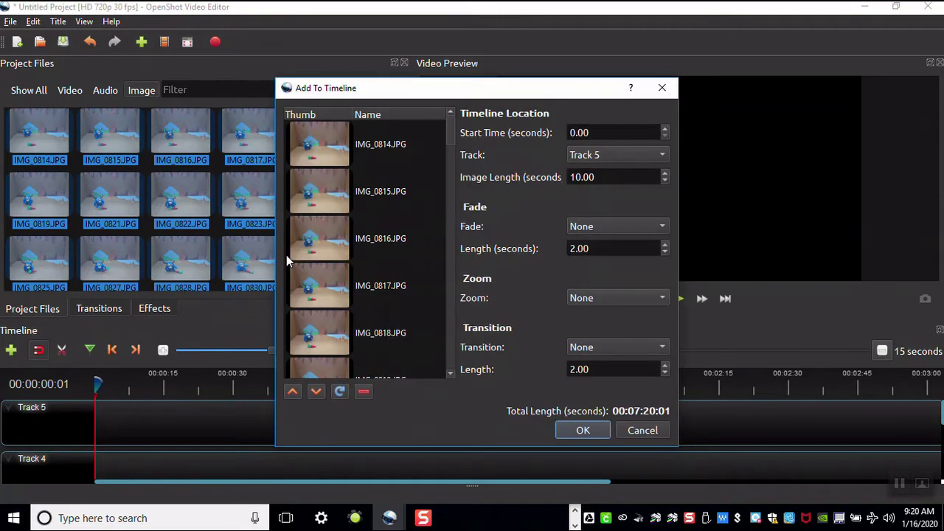
drag(623, 177, 557, 171)
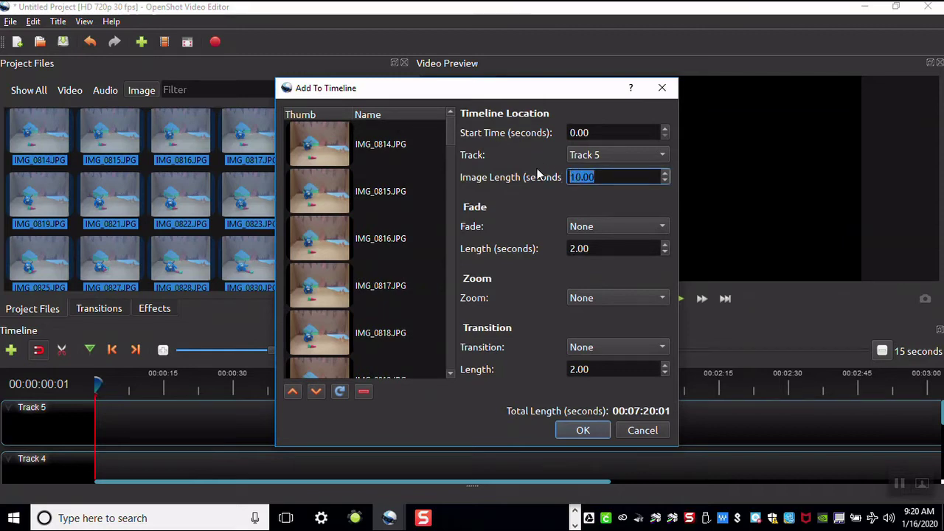
text(.1.1)
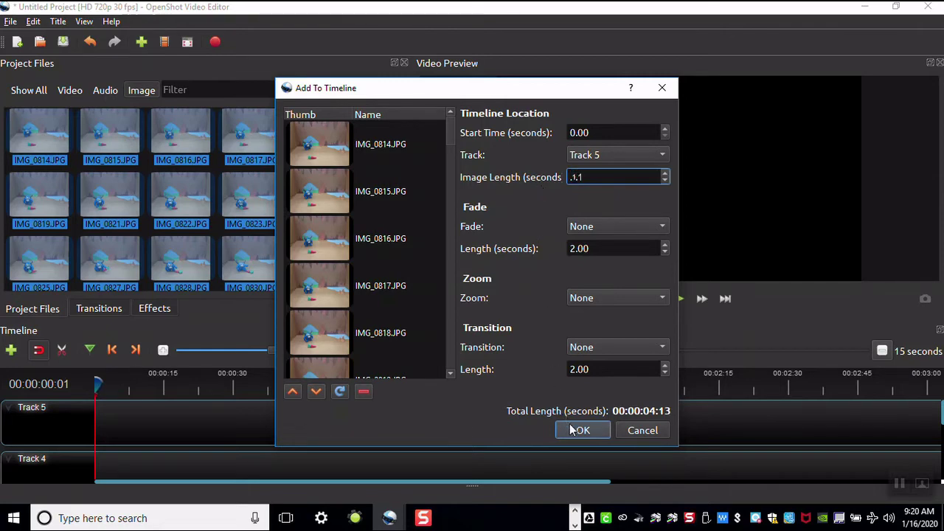
click(580, 430)
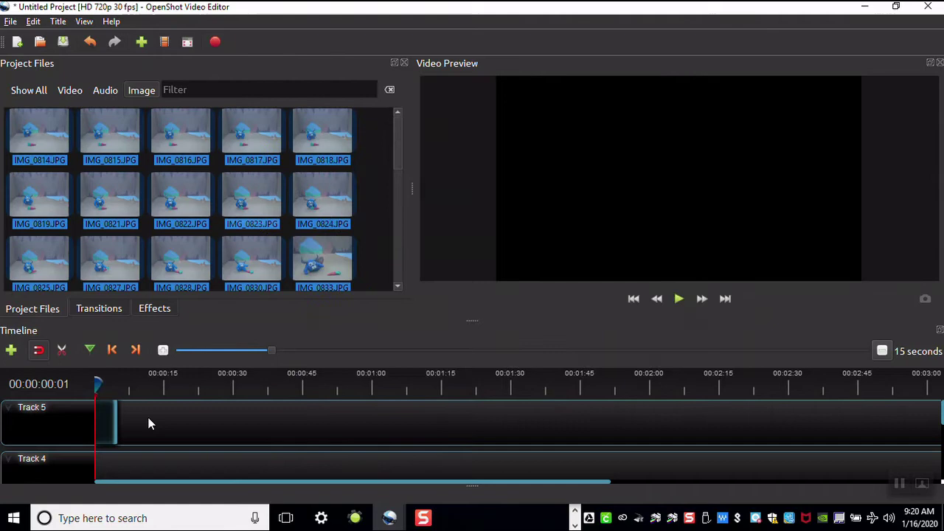
Zoom the timeline to a 1-second scale and preview the animation, pausing at 00:00:04:13.
click(163, 350)
click(163, 351)
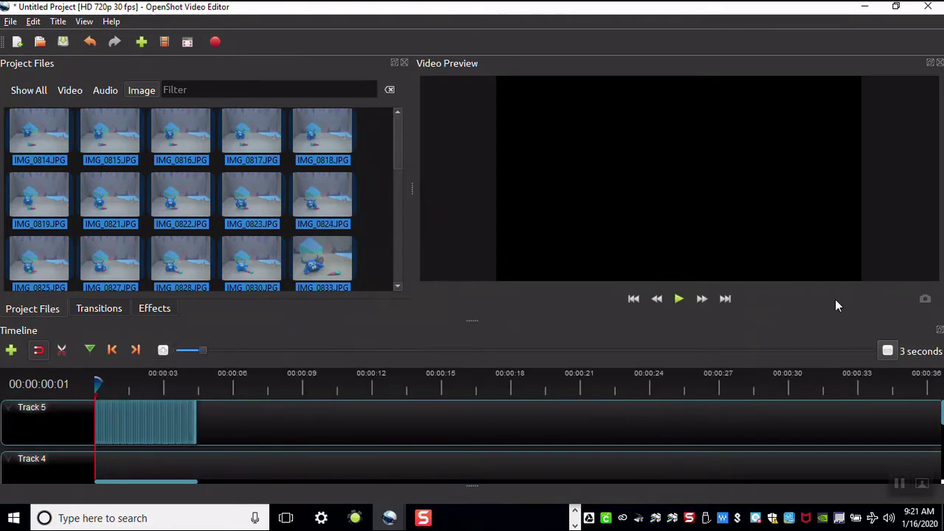
scroll(888, 354, down, 5)
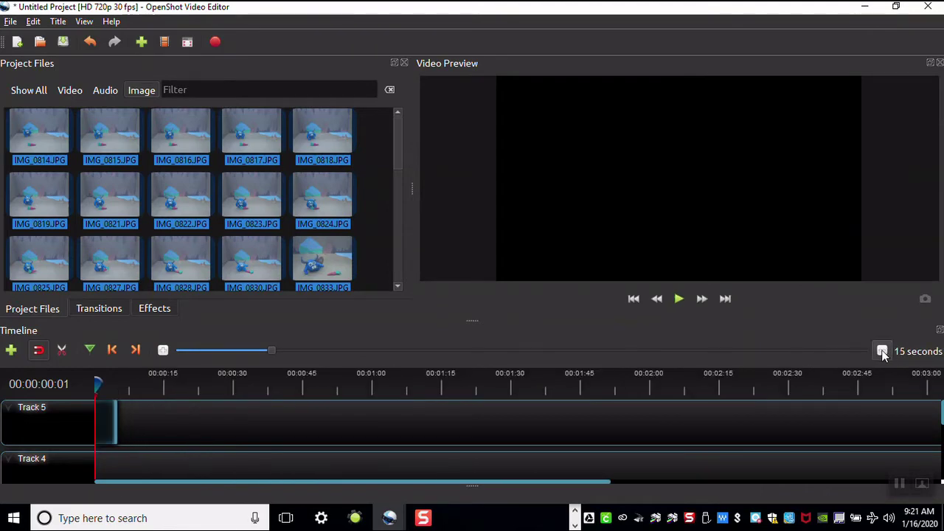
click(163, 352)
click(164, 352)
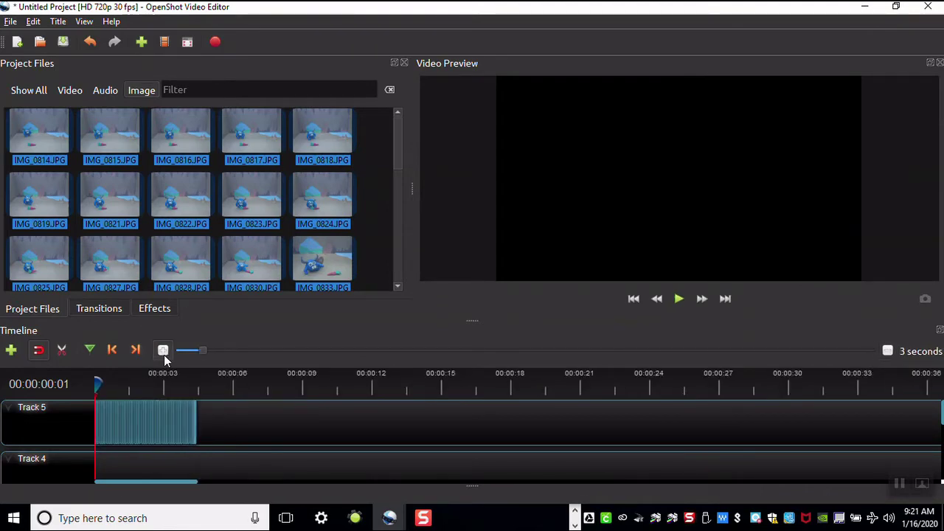
click(163, 352)
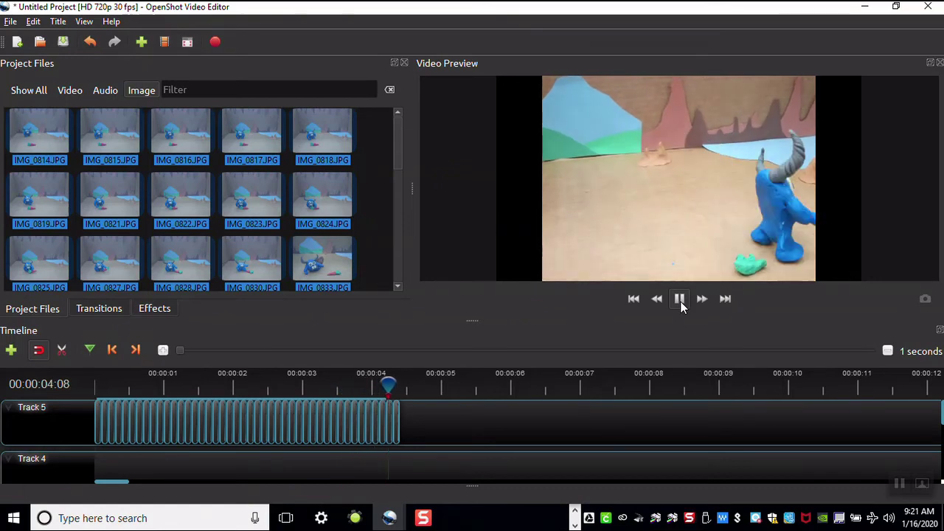
click(679, 299)
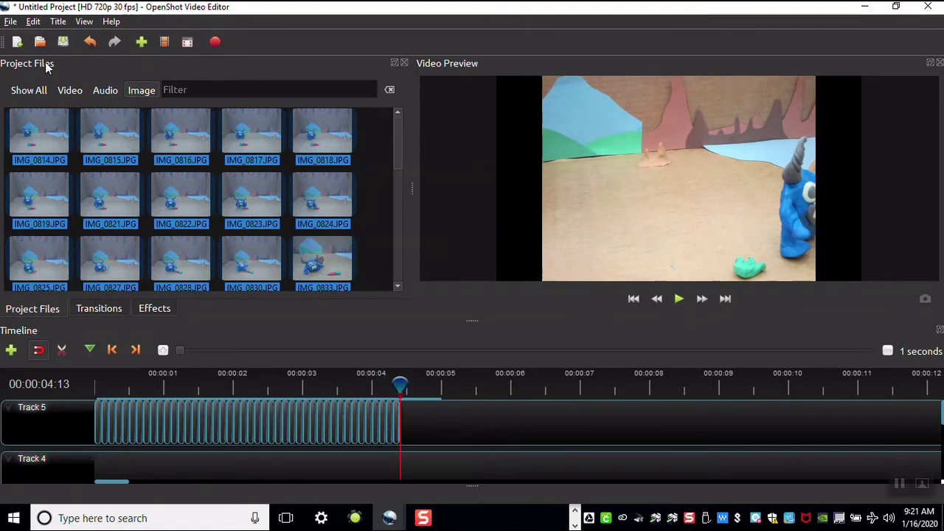
click(9, 22)
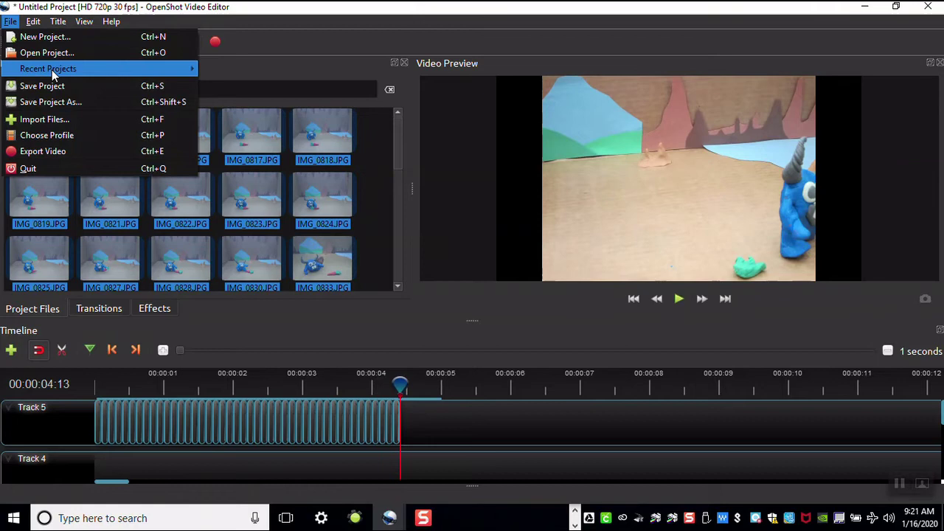
click(45, 87)
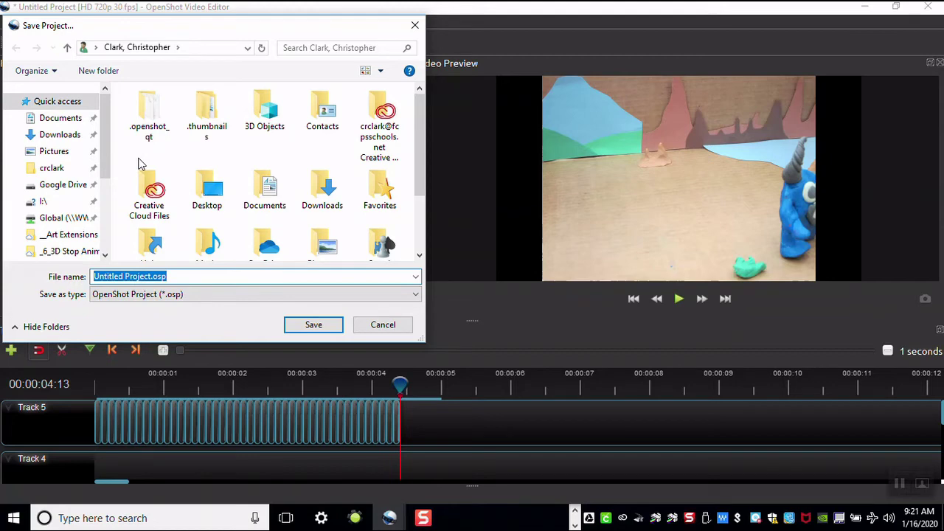
click(382, 325)
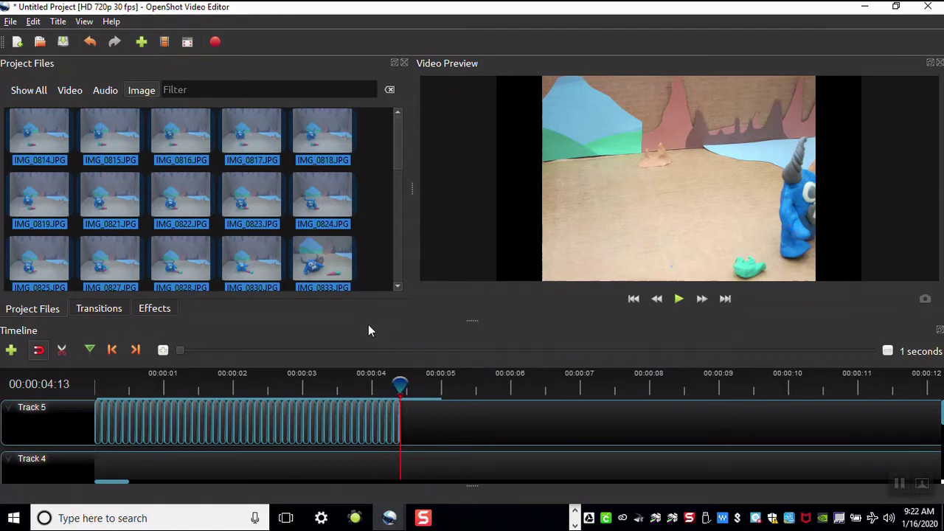
Export the video with a new file name and chosen folder as High-quality 720p 30 fps MP4 (h.264).
click(9, 21)
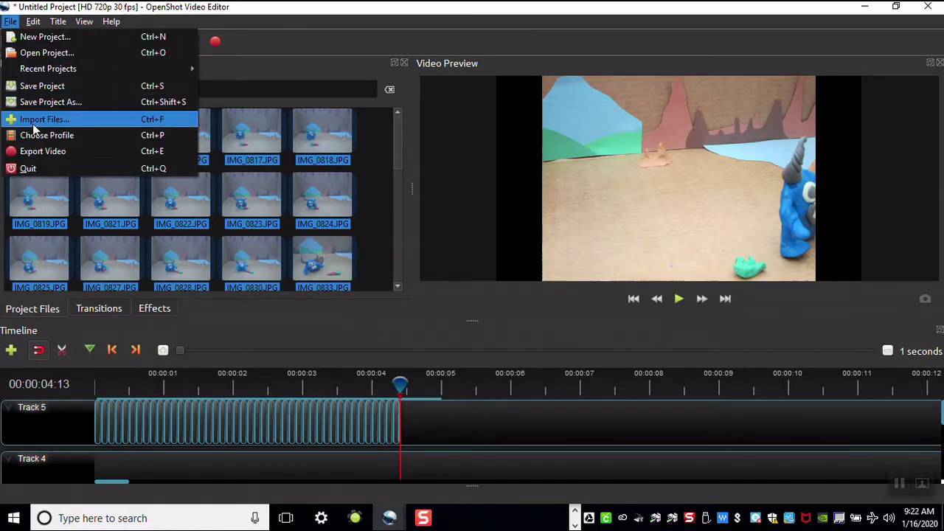
click(38, 152)
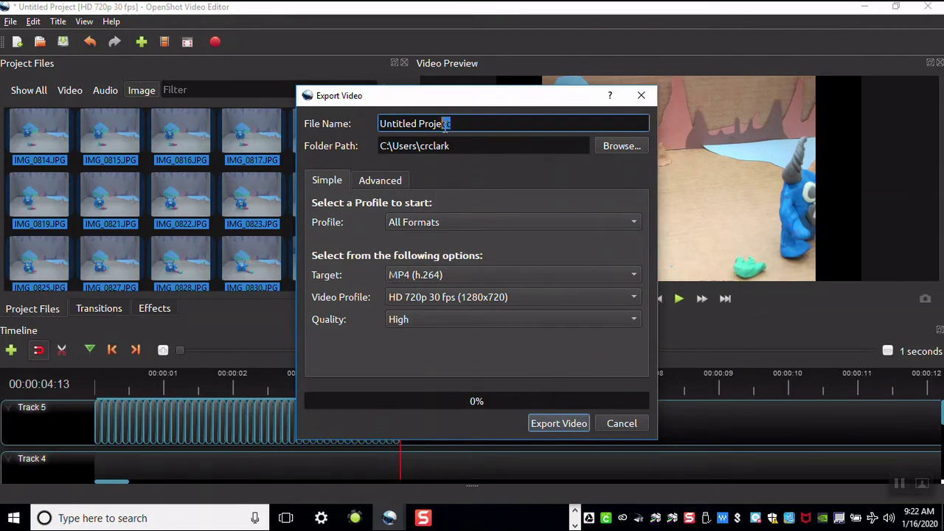
drag(452, 123, 376, 123)
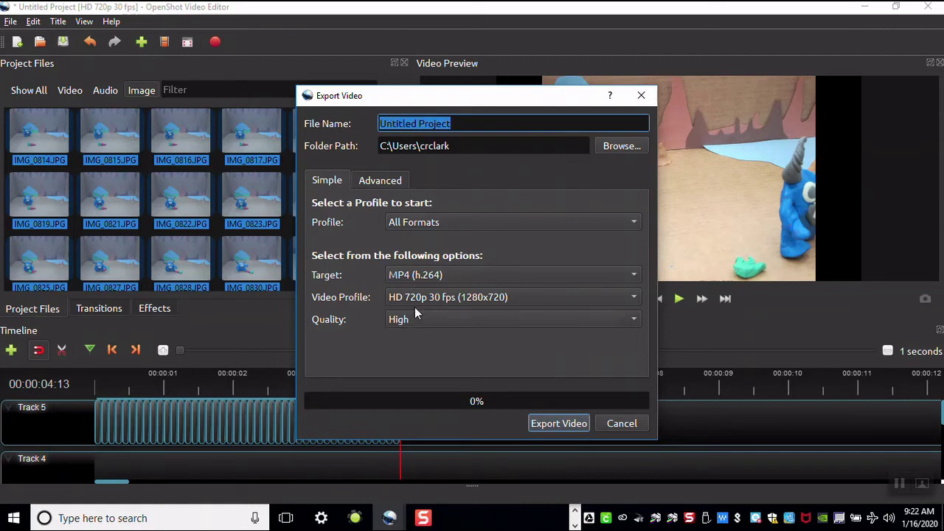
click(463, 123)
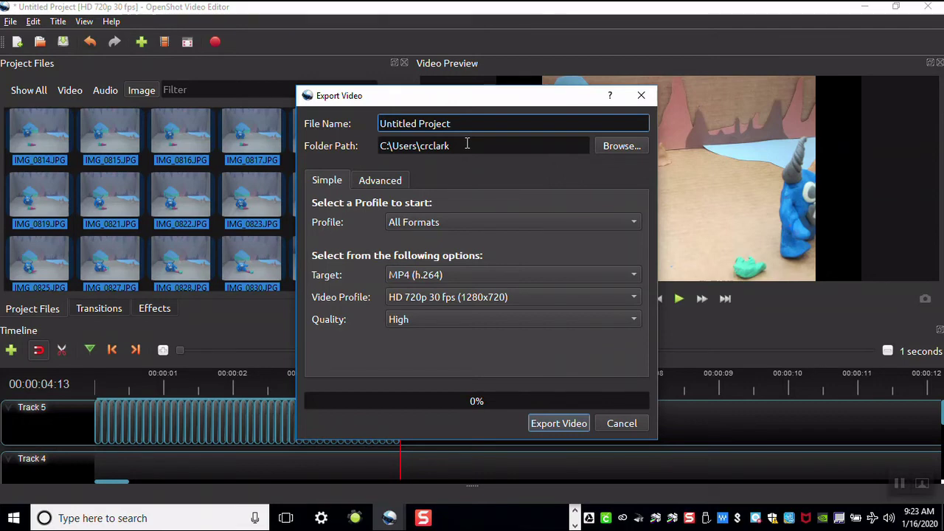
drag(467, 119, 368, 120)
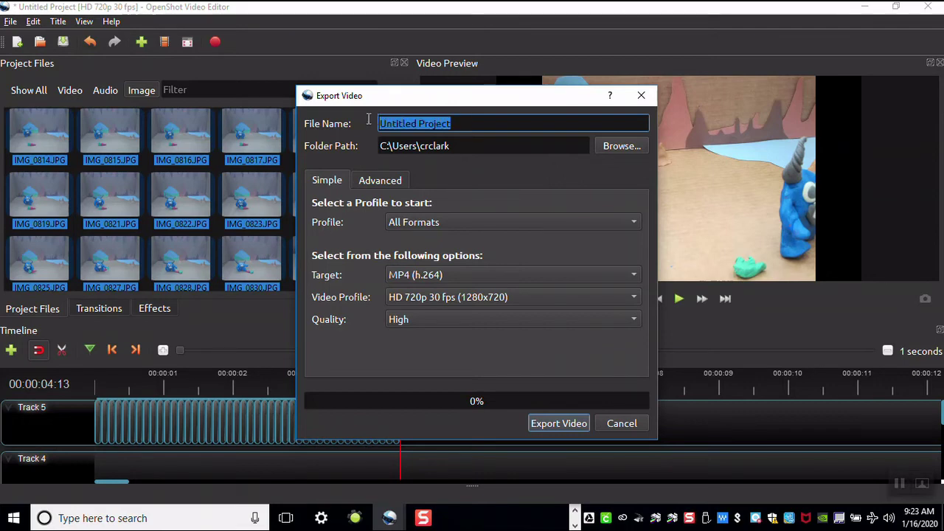
text(Clar)
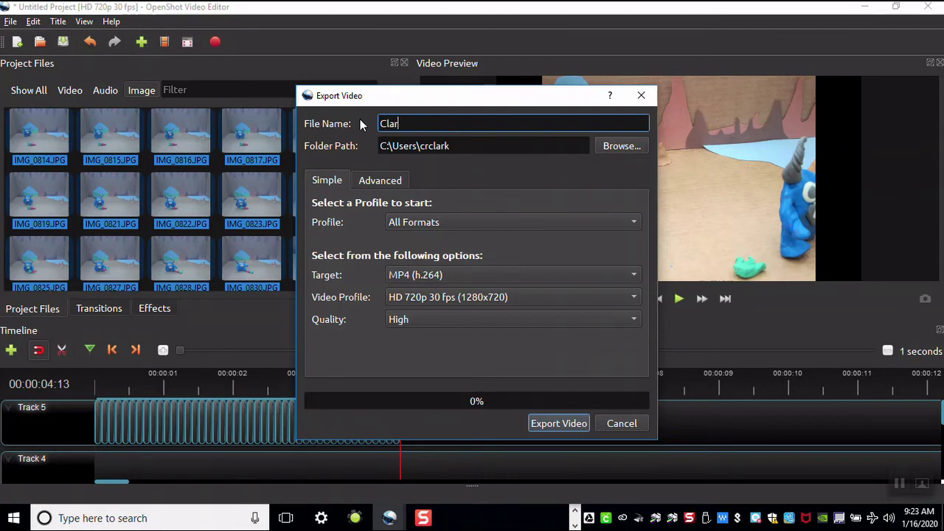
text(k)
key(BackSpace)
text(Animation)
click(619, 149)
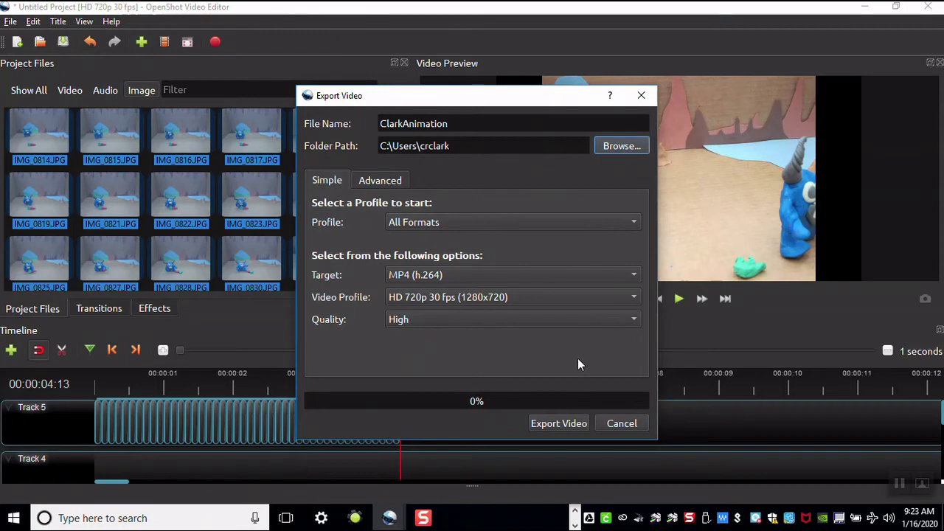
click(569, 423)
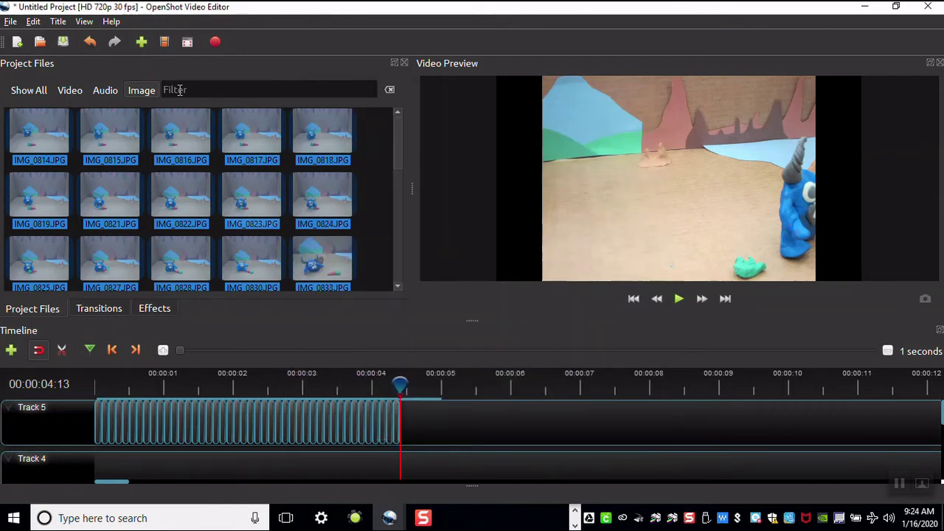
Drag 7136__mystiscool__rocks2.wav from the Audio filter onto Track 4, aligned to time 0.
click(104, 92)
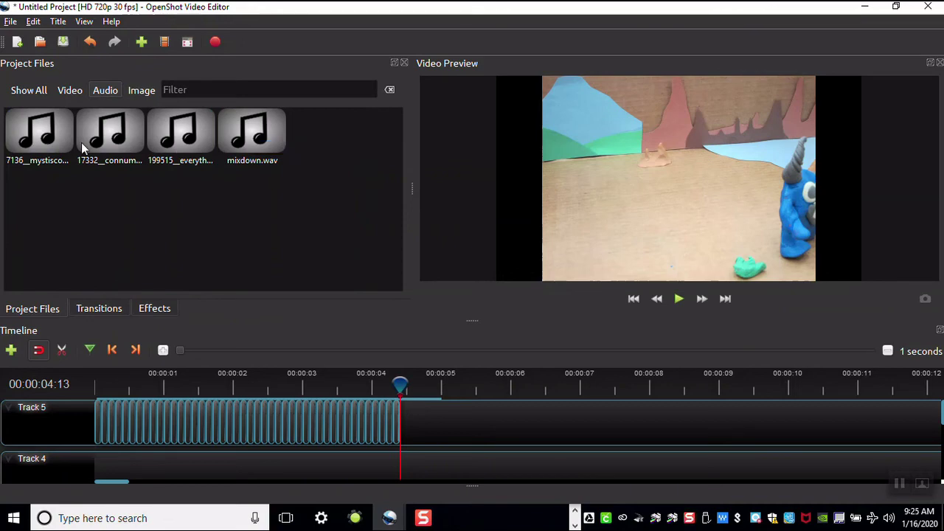
drag(65, 139, 109, 458)
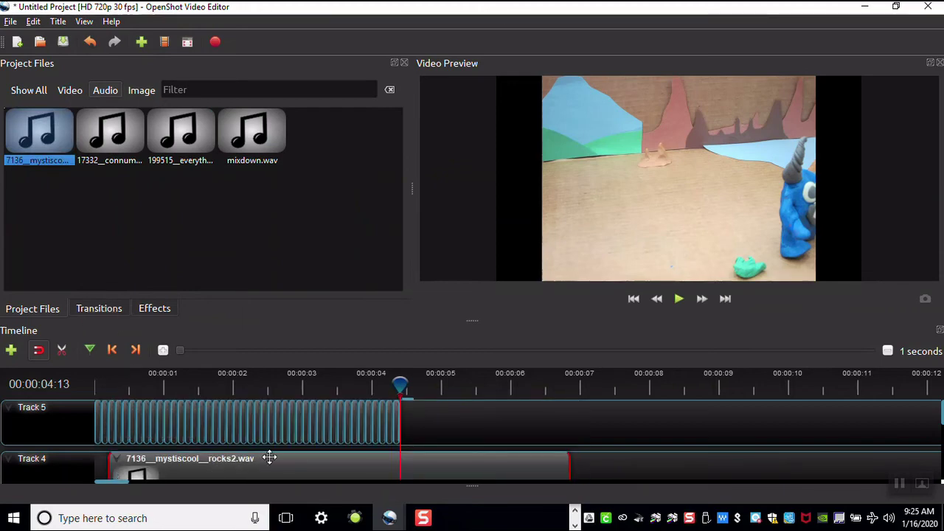
drag(268, 459, 253, 458)
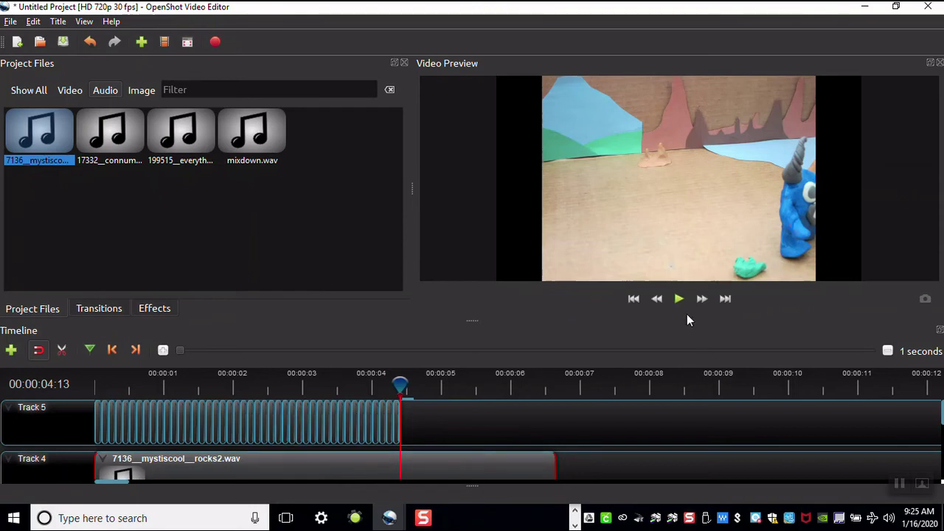
drag(369, 382, 97, 383)
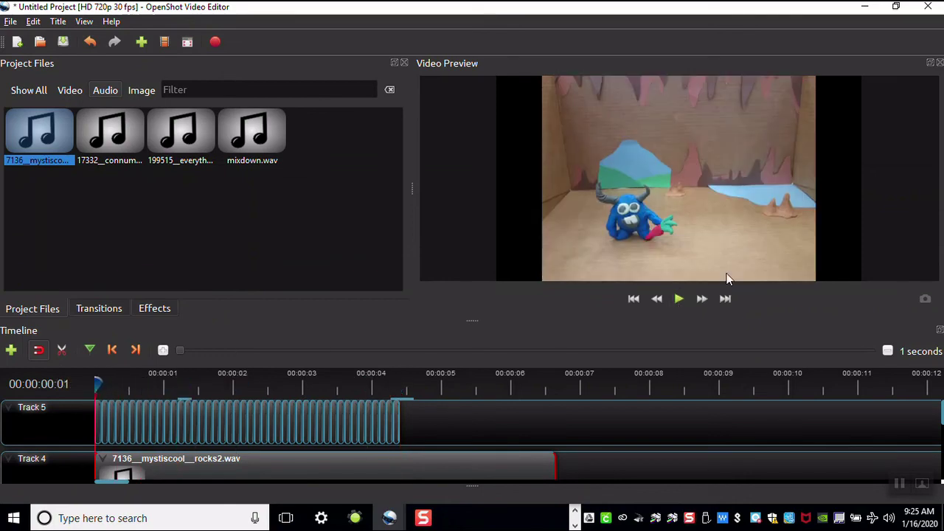
click(679, 299)
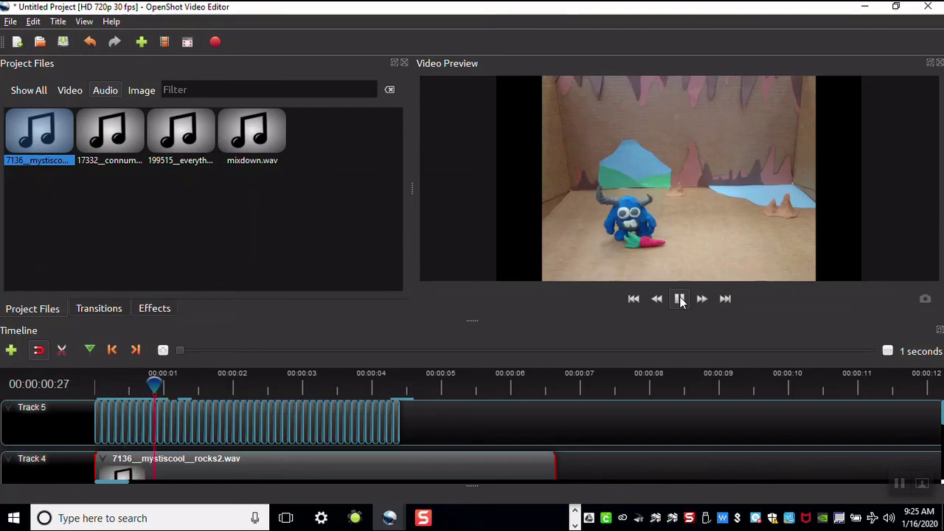
click(681, 299)
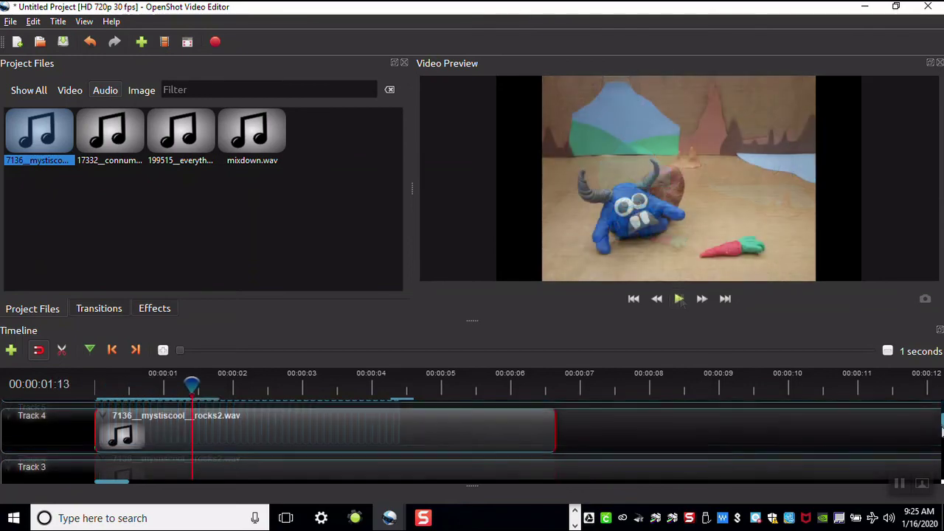
mouse_move(942, 432)
mouse_down()
mouse_move(940, 450)
mouse_move(936, 428)
mouse_up()
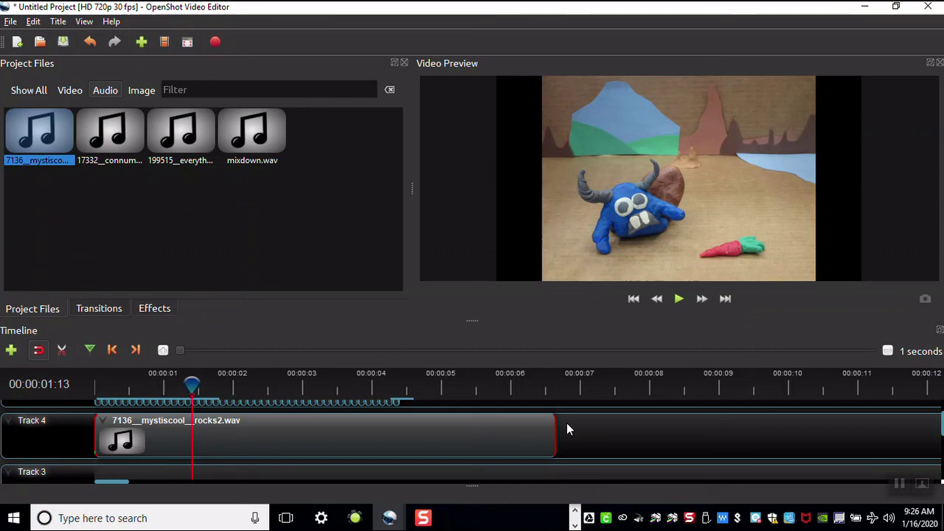
click(86, 186)
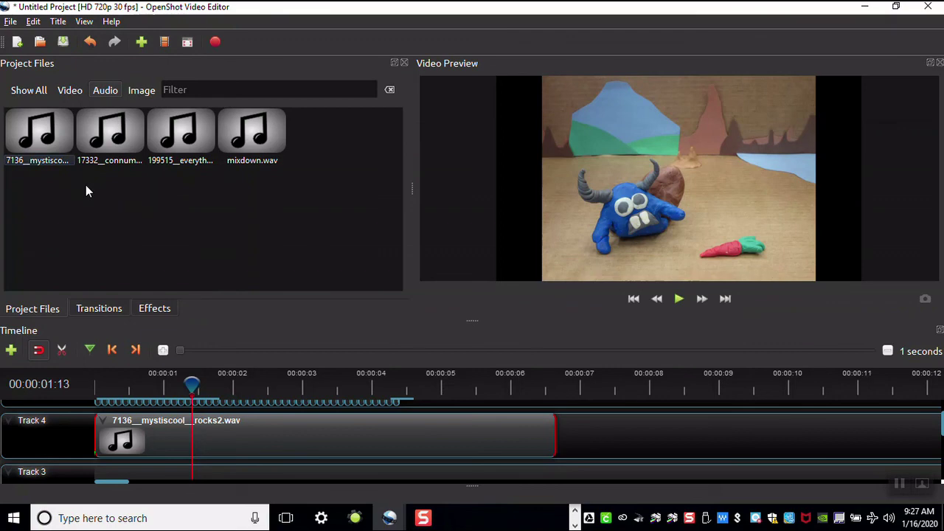
click(58, 22)
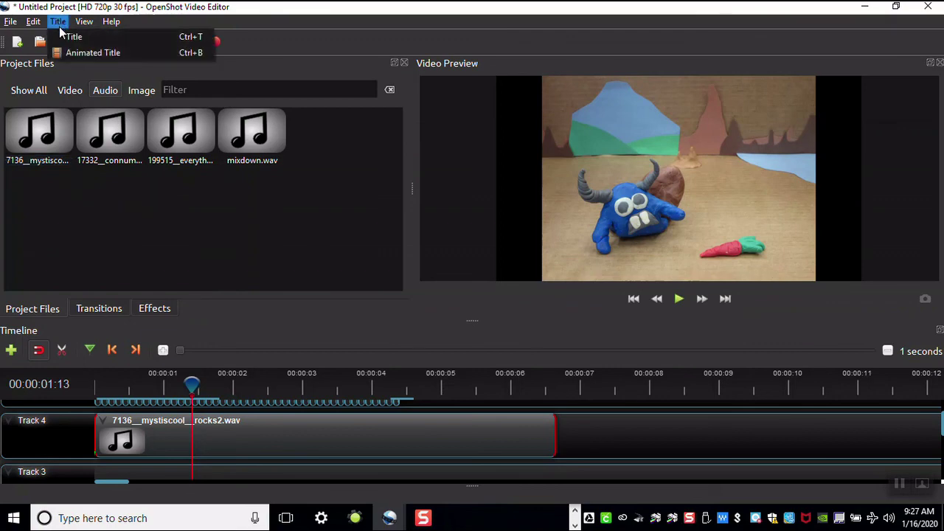
click(65, 37)
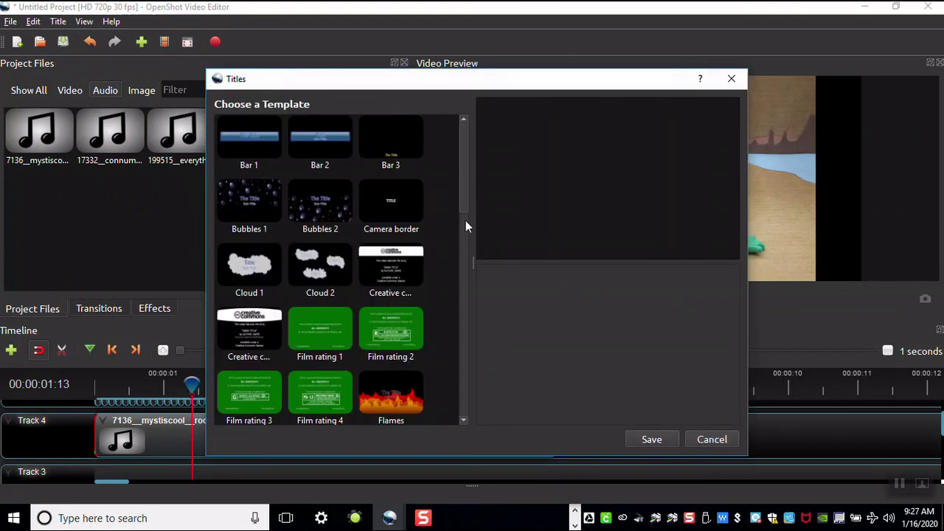
mouse_move(464, 193)
mouse_down()
mouse_move(458, 355)
mouse_move(461, 199)
mouse_up()
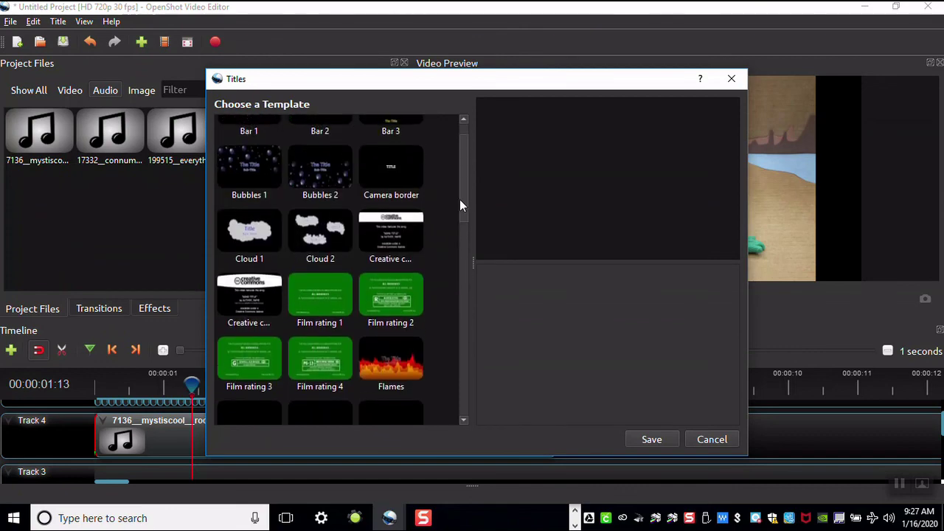
click(702, 442)
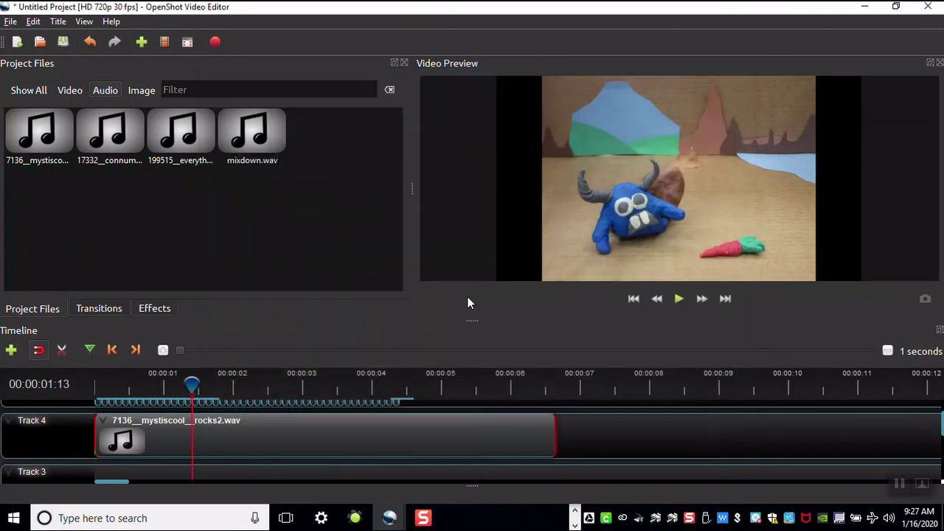